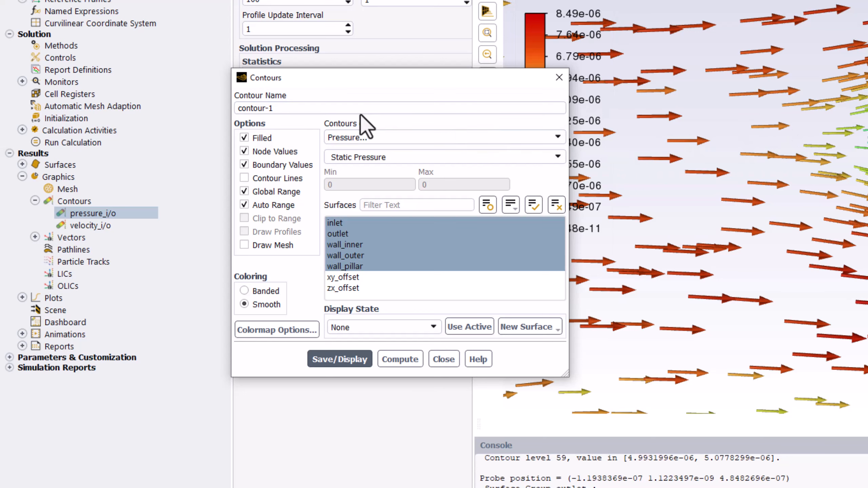
- Name the new contour velocity_zx and set it to plot Velocity Magnitude
{"action": "left_click_drag", "start_coordinate": [339, 108], "coordinate": [210, 106]}
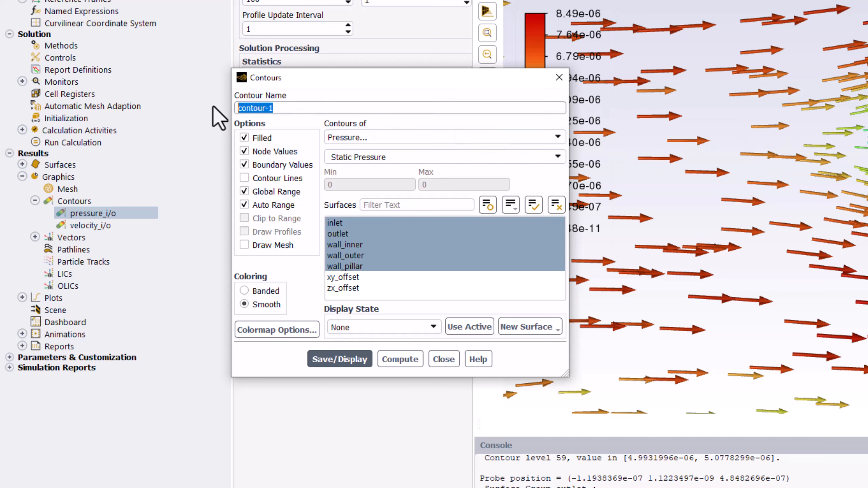
{"action": "type", "text": "velocity_zx"}
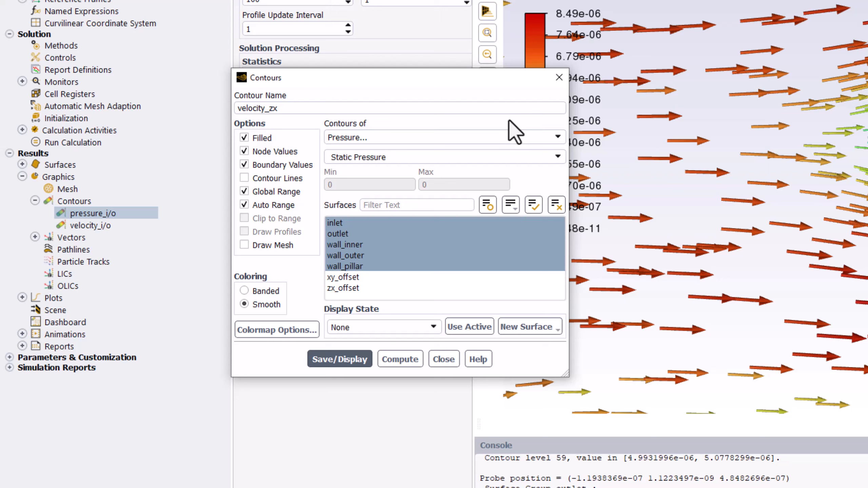
{"action": "left_click", "coordinate": [528, 137]}
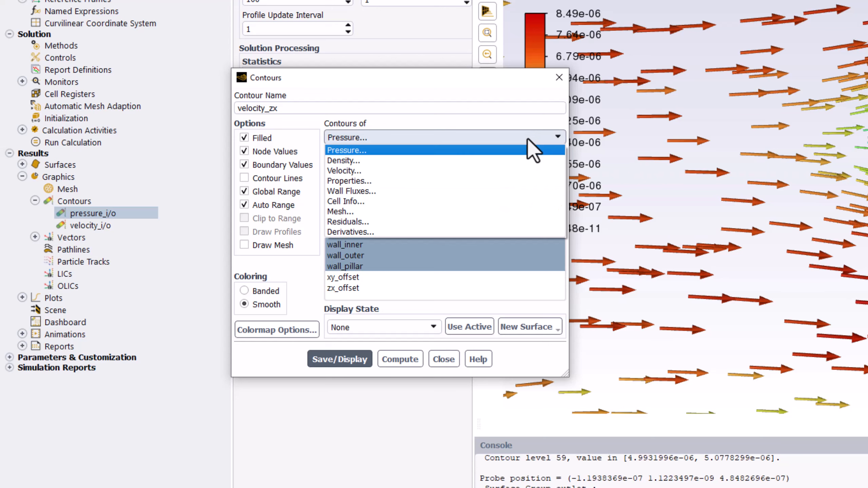
{"action": "left_click", "coordinate": [514, 171]}
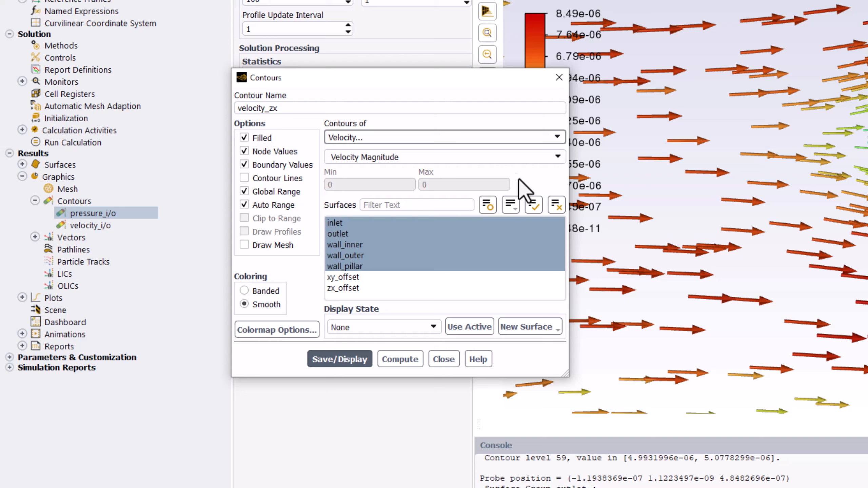
- Restrict the velocity_zx contour to the zx_offset surface only, save and display it, and close its settings
{"action": "left_click", "coordinate": [536, 248]}
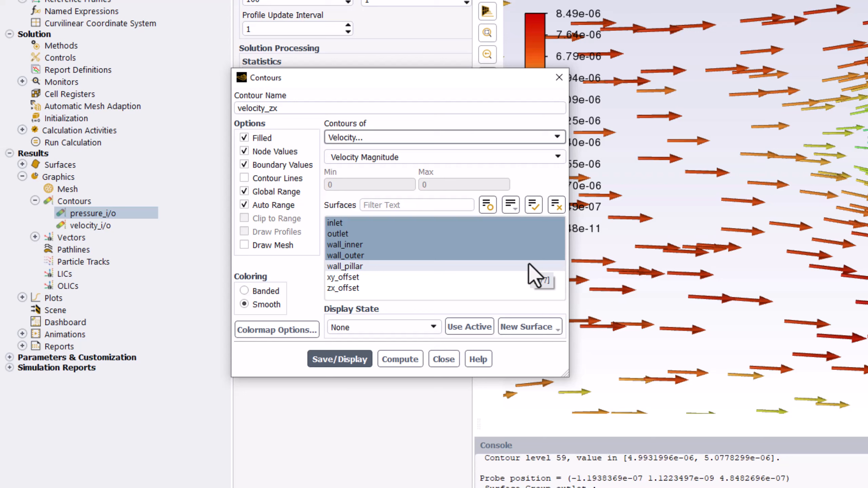
{"action": "left_click", "coordinate": [513, 288]}
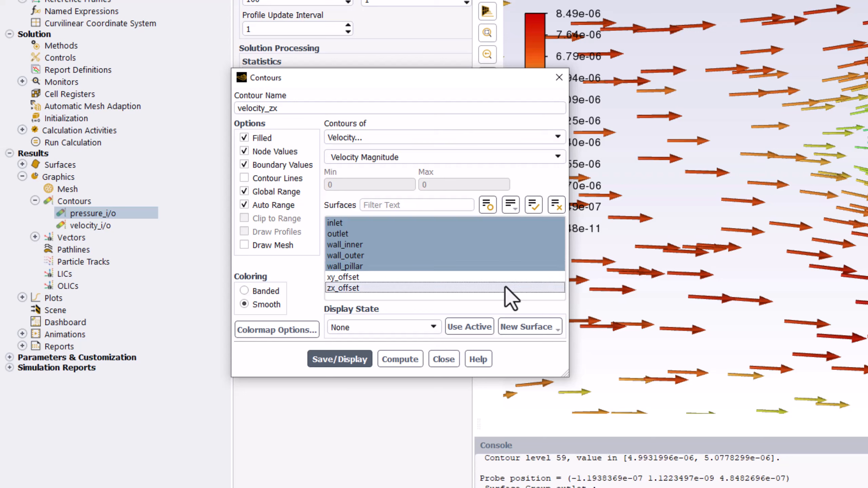
{"action": "left_click", "coordinate": [508, 266]}
{"action": "left_click", "coordinate": [509, 256]}
{"action": "left_click", "coordinate": [509, 245]}
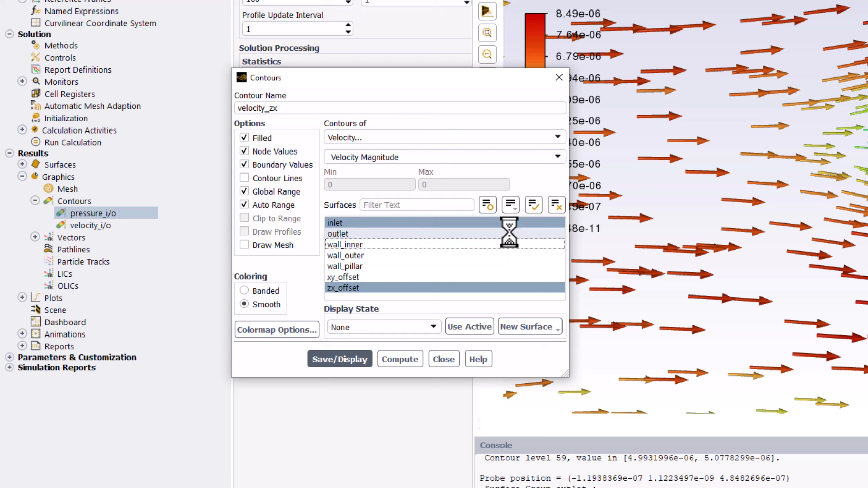
{"action": "left_click", "coordinate": [509, 235]}
{"action": "left_click", "coordinate": [508, 223]}
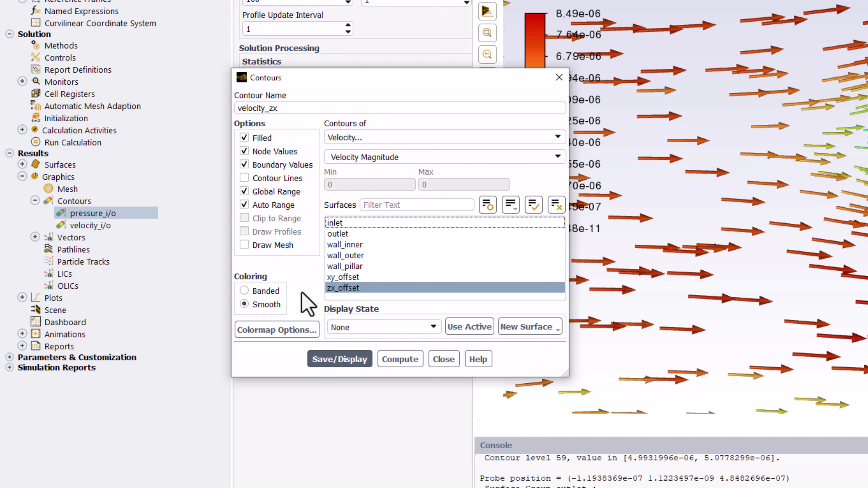
{"action": "left_click", "coordinate": [338, 358]}
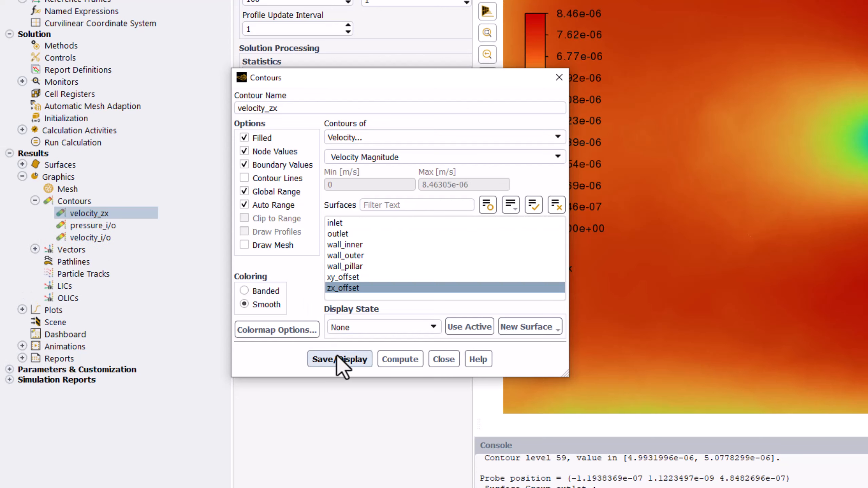
{"action": "left_click", "coordinate": [437, 360]}
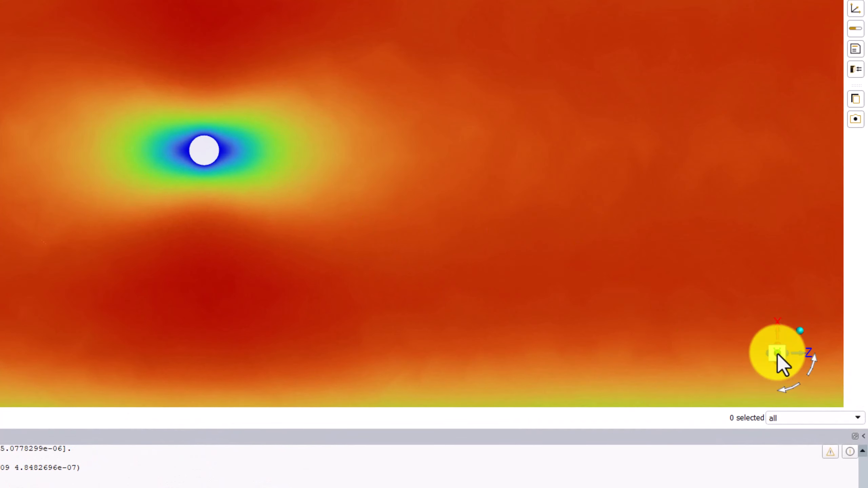
- Examine the velocity contour around the pillar up close in a view normal to the zx plane, and fit the whole channel back in view
{"action": "left_click", "coordinate": [777, 353]}
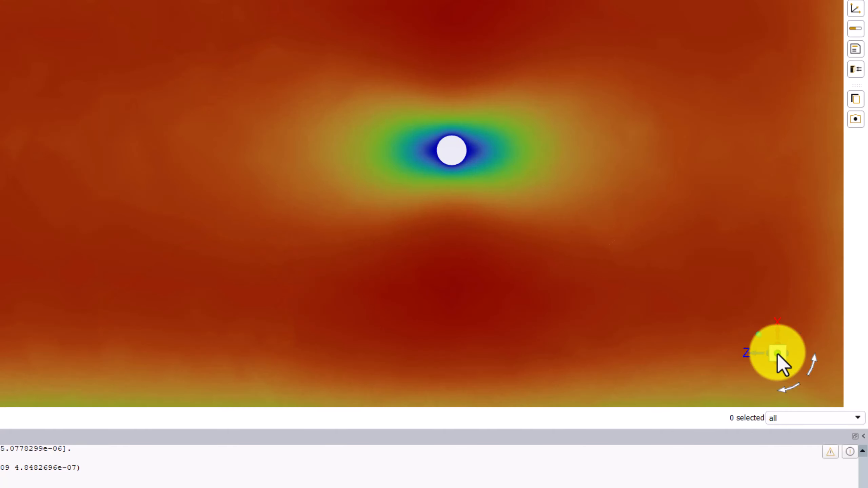
{"action": "left_click", "coordinate": [777, 353]}
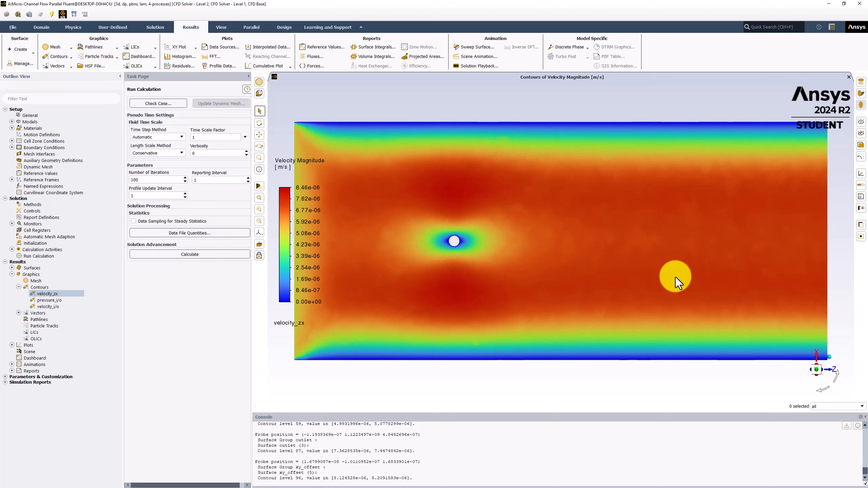
{"action": "scroll", "coordinate": [457, 240], "scroll_direction": "up", "scroll_amount": 6}
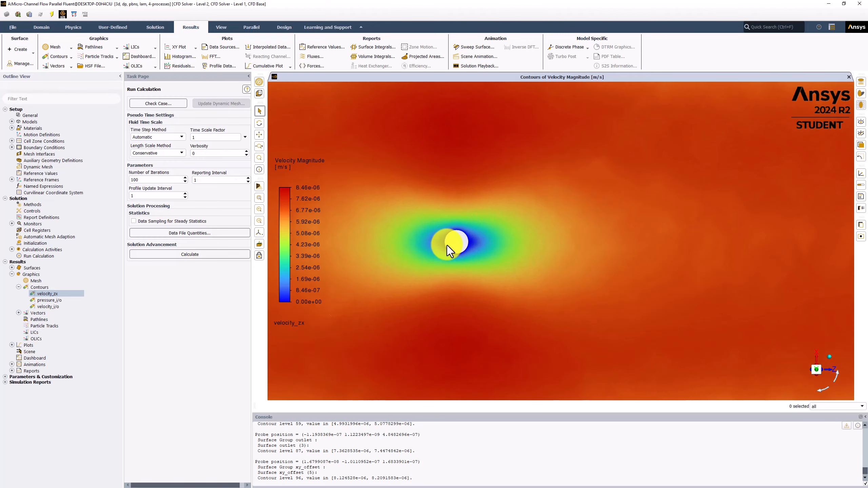
{"action": "middle_click_drag", "start_coordinate": [447, 246], "coordinate": [535, 251], "text": "ctrl"}
{"action": "scroll", "coordinate": [550, 248], "scroll_direction": "up", "scroll_amount": 1}
{"action": "middle_click_drag", "start_coordinate": [629, 253], "coordinate": [615, 254], "text": "ctrl"}
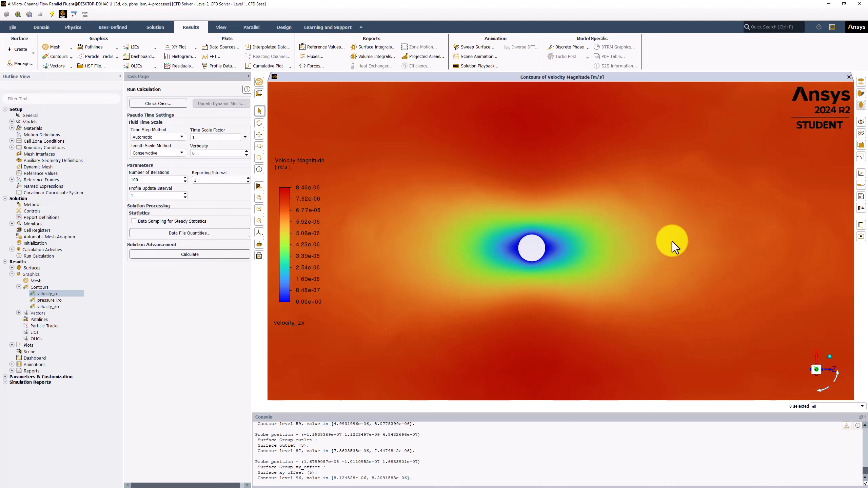
{"action": "left_click", "coordinate": [260, 198]}
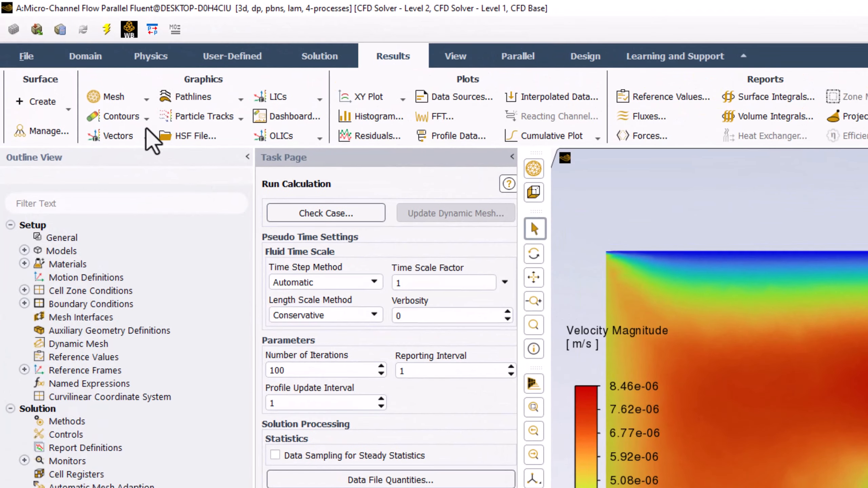
- Create a new contour named pressure_zx that plots Static Pressure
{"action": "left_click", "coordinate": [146, 118]}
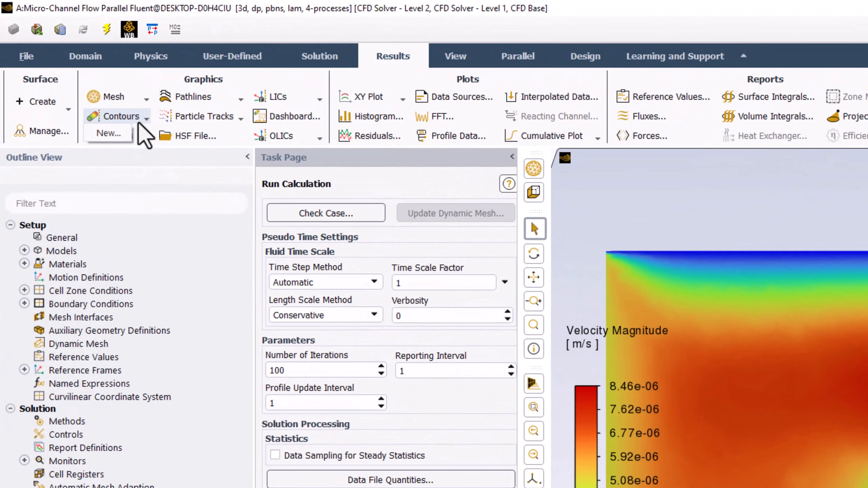
{"action": "left_click", "coordinate": [113, 134]}
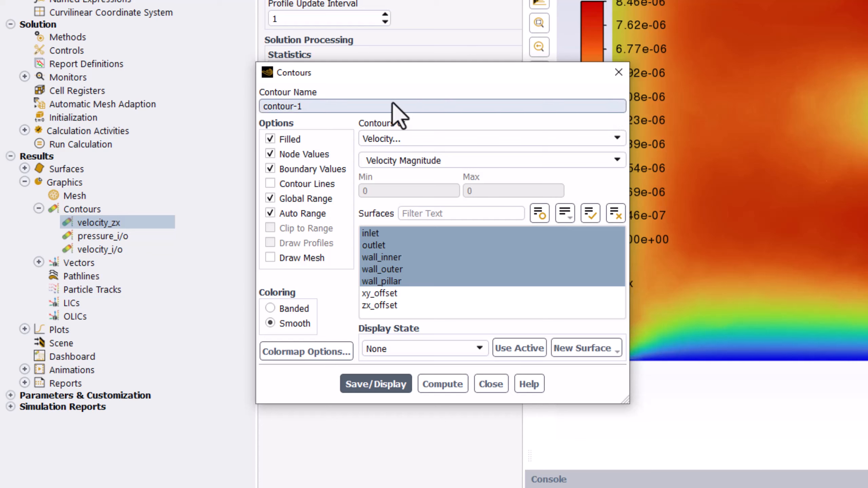
{"action": "left_click", "coordinate": [369, 109]}
{"action": "key", "text": "ctrl+a"}
{"action": "type", "text": "pressure_zx"}
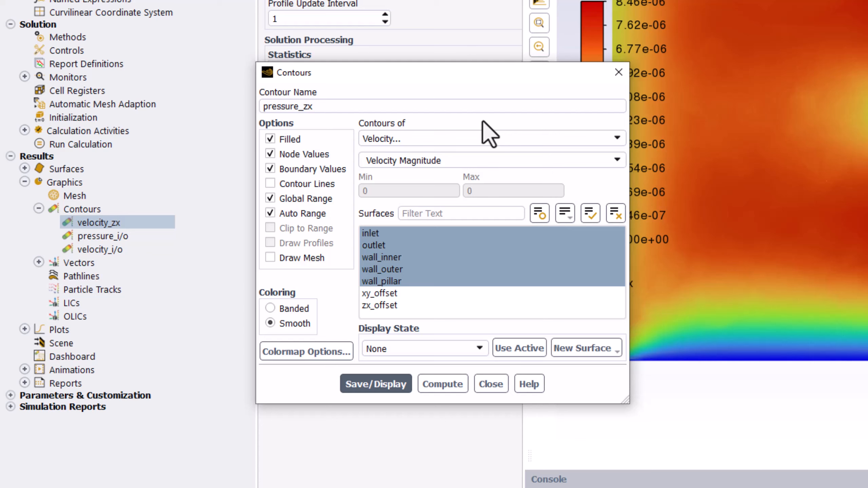
{"action": "left_click", "coordinate": [615, 140]}
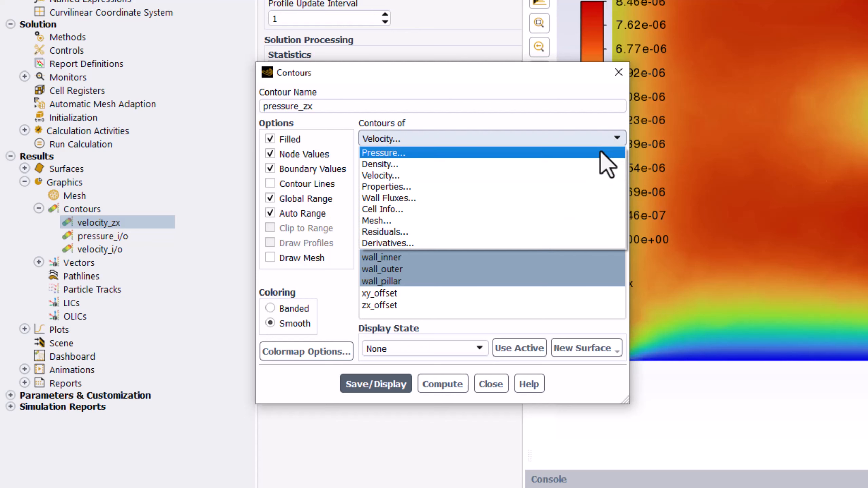
{"action": "left_click", "coordinate": [602, 151]}
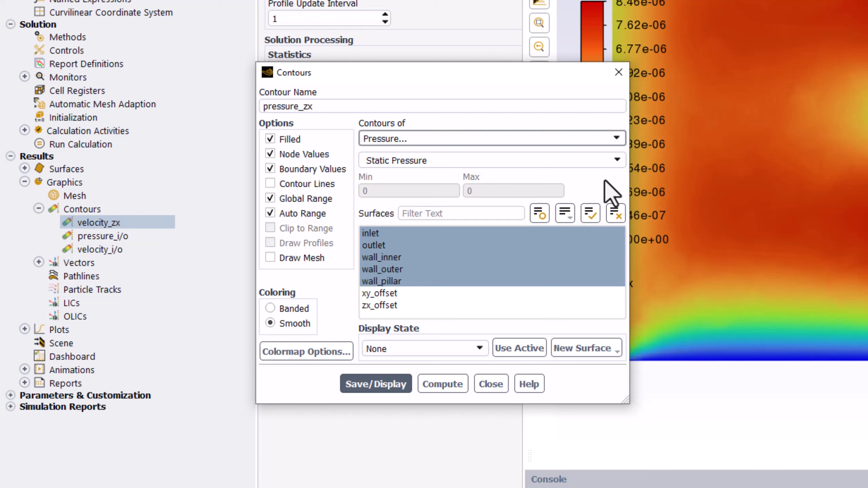
- Limit the pressure_zx contour to the zx_offset surface only, save and display it, and close its settings
{"action": "left_click", "coordinate": [506, 306]}
{"action": "left_click", "coordinate": [499, 281]}
{"action": "left_click", "coordinate": [499, 269]}
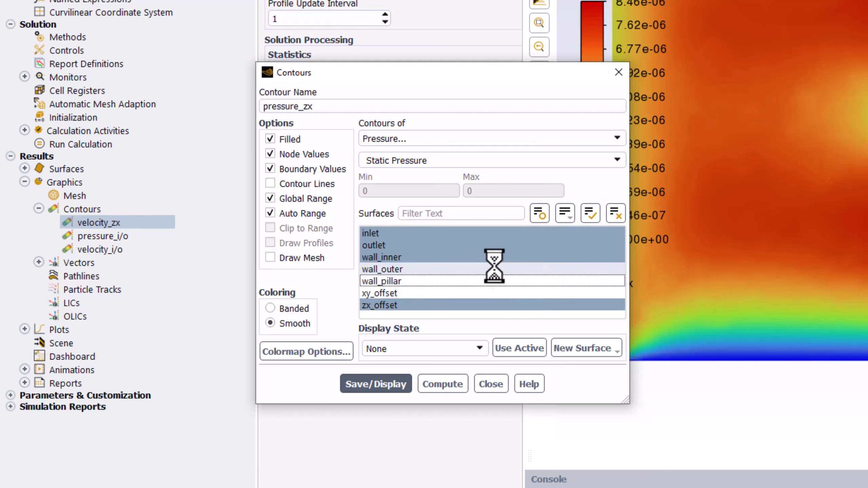
{"action": "left_click", "coordinate": [501, 257]}
{"action": "left_click", "coordinate": [500, 246]}
{"action": "left_click", "coordinate": [498, 234]}
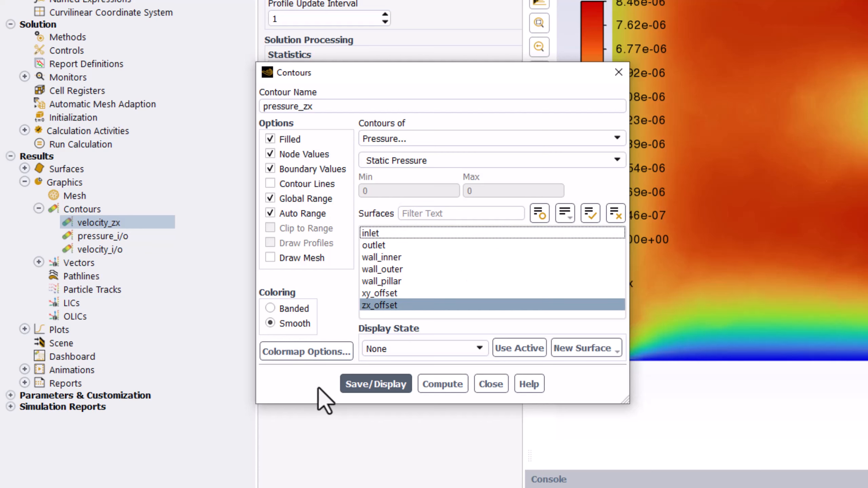
{"action": "left_click", "coordinate": [357, 383]}
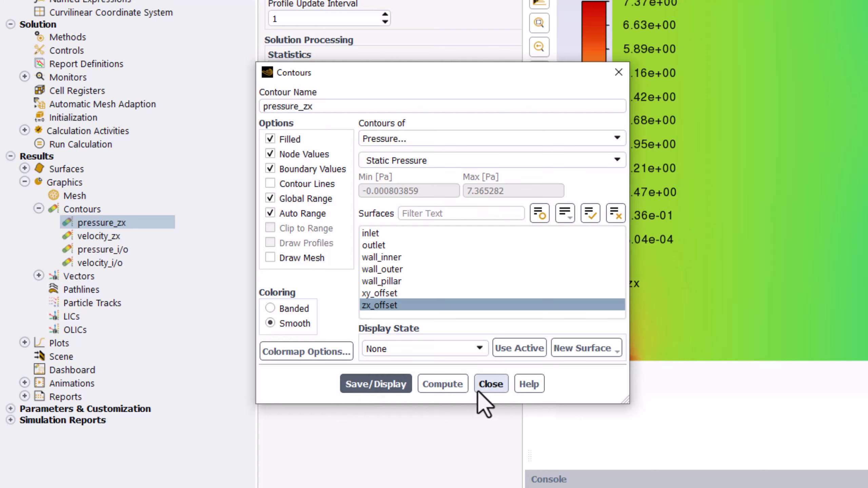
{"action": "left_click", "coordinate": [485, 386]}
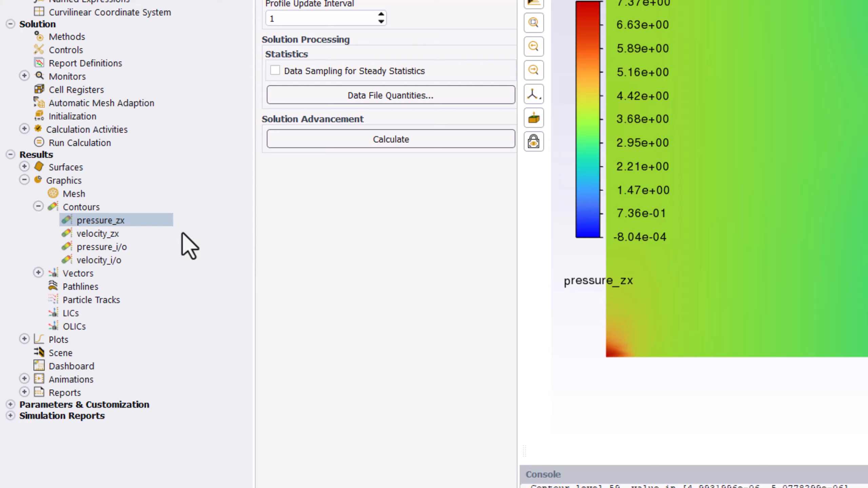
- Edit the pressure_zx contour to turn off Global Range and Auto Range, set the maximum to 5 Pa, and redisplay it
{"action": "right_click", "coordinate": [164, 224]}
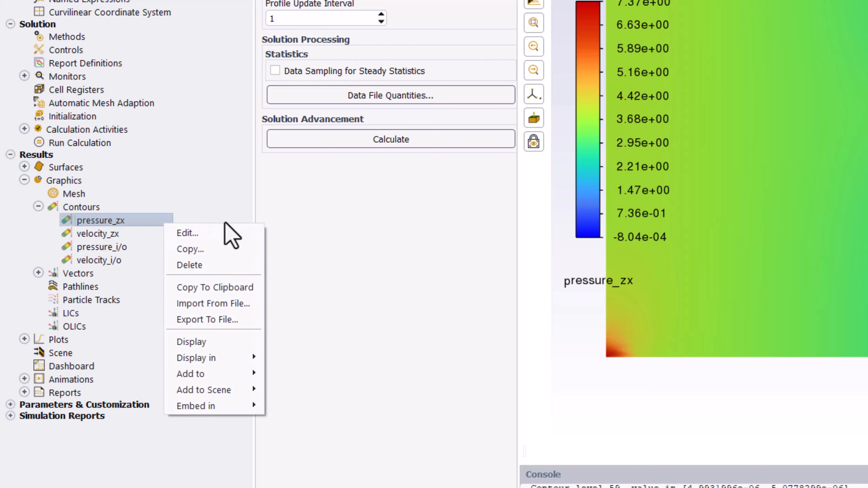
{"action": "left_click", "coordinate": [226, 233]}
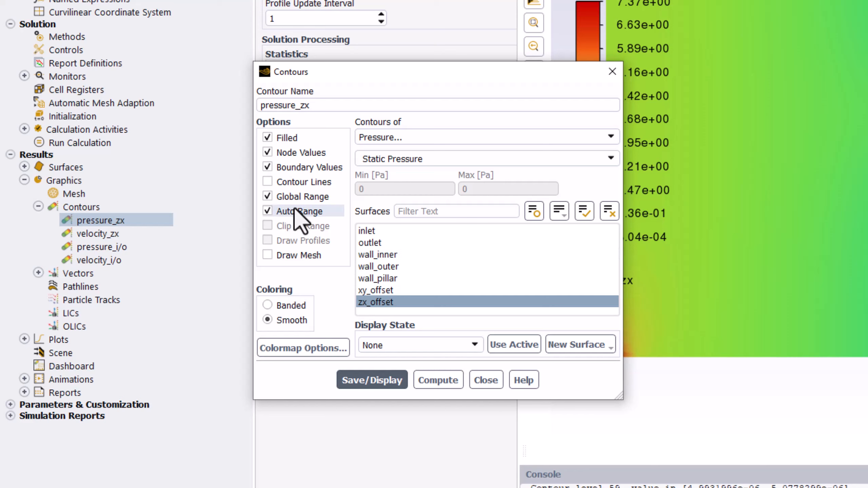
{"action": "left_click", "coordinate": [284, 200]}
{"action": "left_click", "coordinate": [313, 212]}
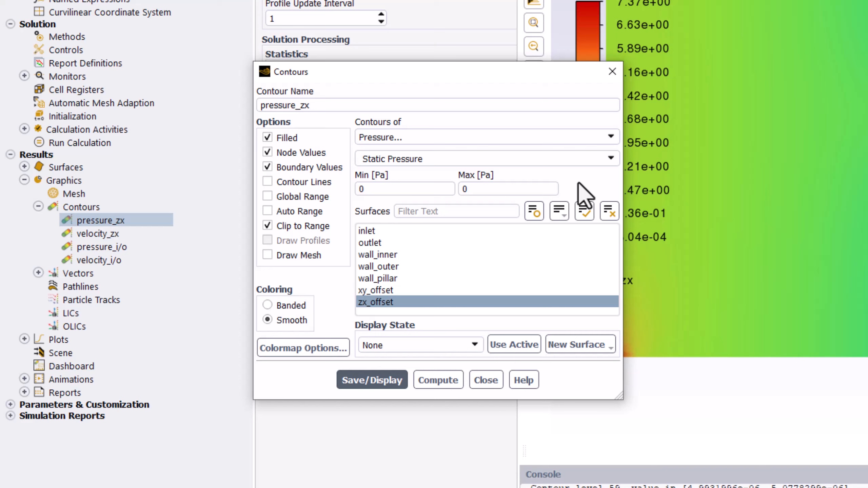
{"action": "double_click", "coordinate": [540, 189]}
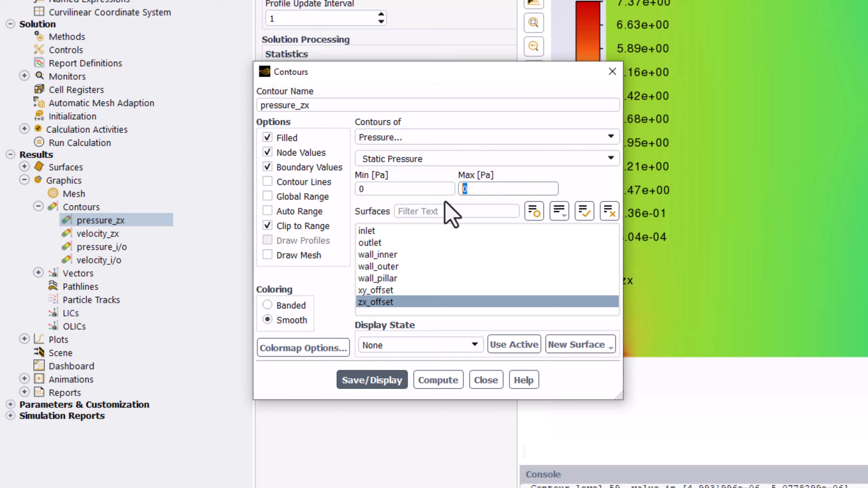
{"action": "type", "text": "5"}
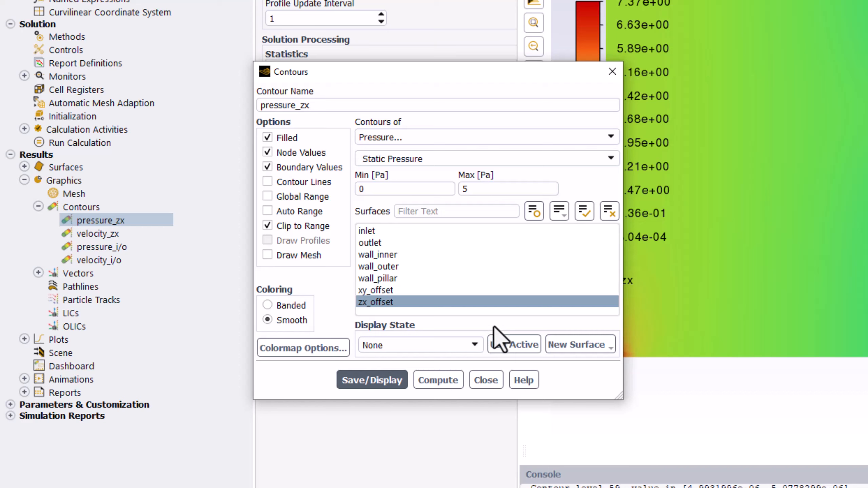
{"action": "left_click", "coordinate": [363, 380]}
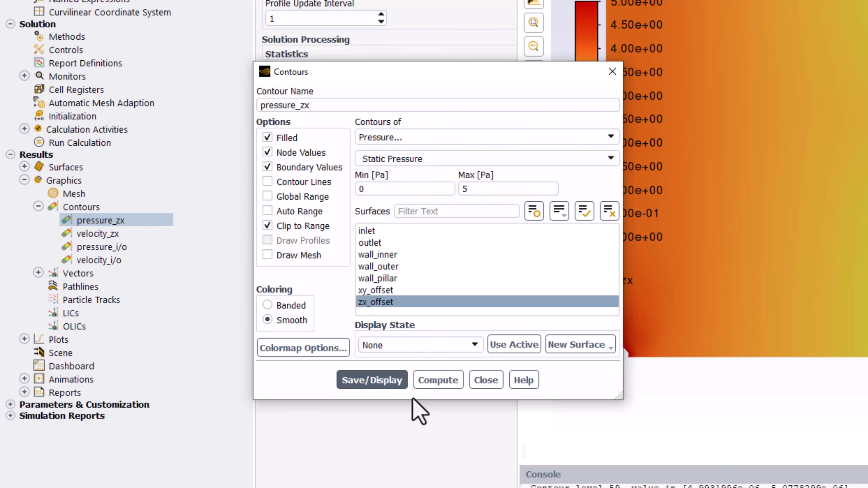
{"action": "left_click", "coordinate": [488, 379]}
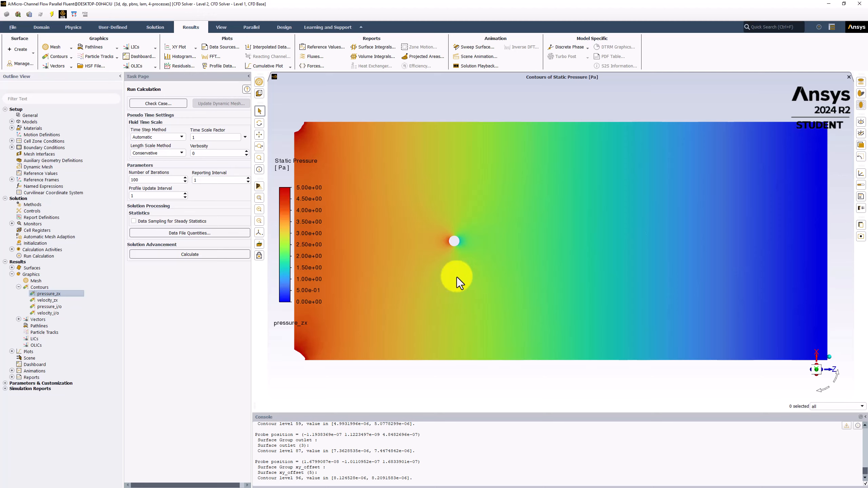
- Examine the static pressure contour close up around the pillar, and fit the whole channel back in view
{"action": "scroll", "coordinate": [444, 238], "scroll_direction": "up", "scroll_amount": 5}
{"action": "scroll", "coordinate": [452, 243], "scroll_direction": "up", "scroll_amount": 1}
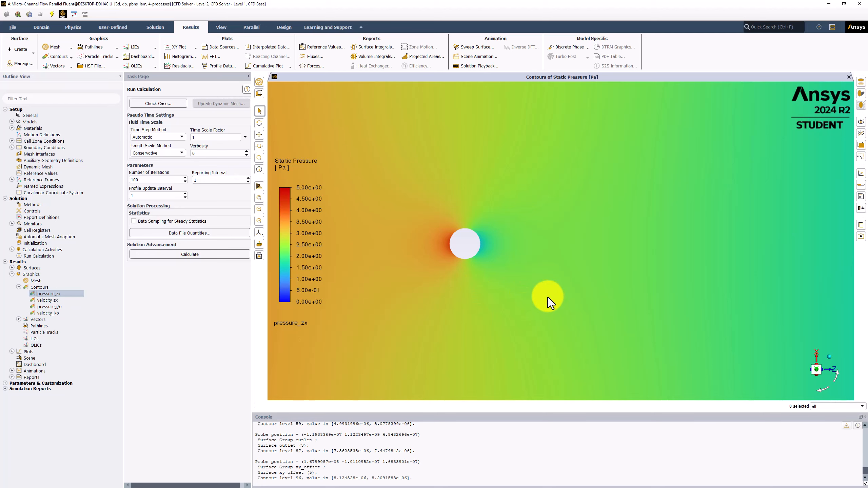
{"action": "left_click", "coordinate": [259, 198]}
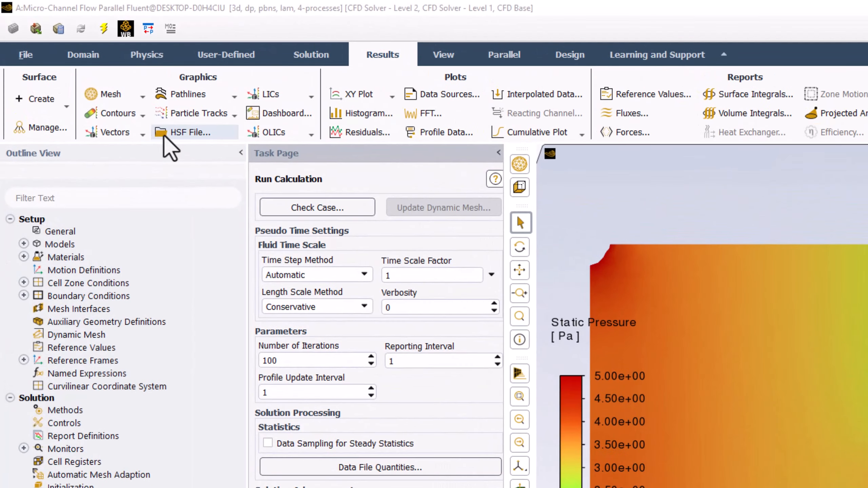
- Create a new contour named wall_shear that plots Wall Shear Stress from the Wall Fluxes category
{"action": "left_click", "coordinate": [134, 116]}
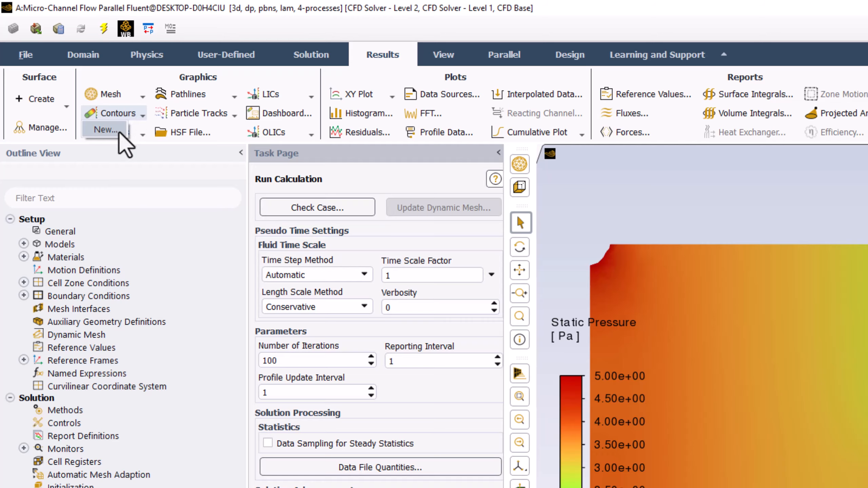
{"action": "left_click", "coordinate": [110, 130]}
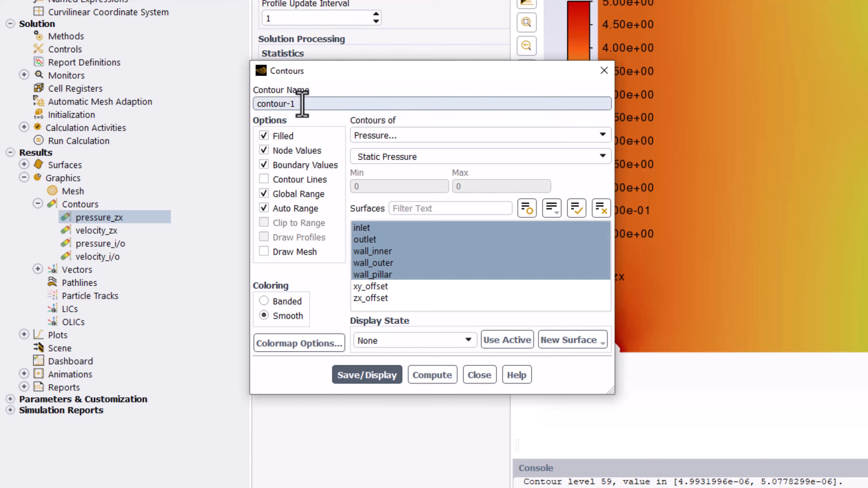
{"action": "left_click_drag", "start_coordinate": [301, 104], "coordinate": [231, 103]}
{"action": "type", "text": "wall"}
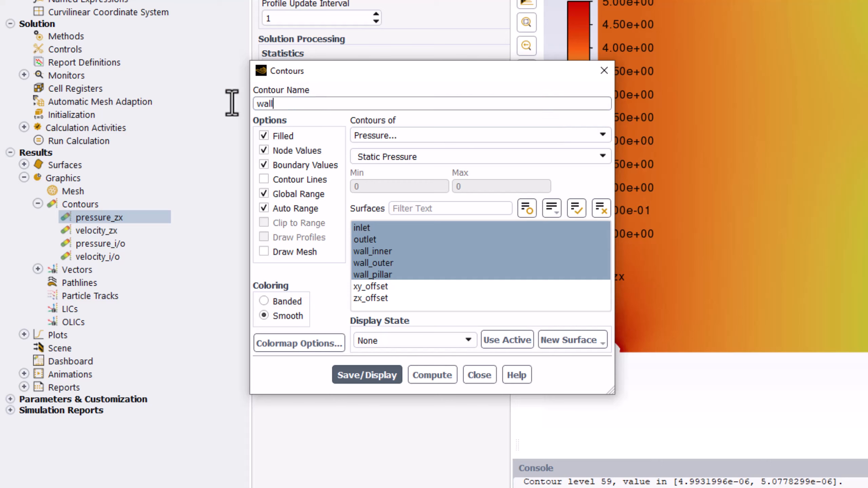
{"action": "type", "text": "_shear"}
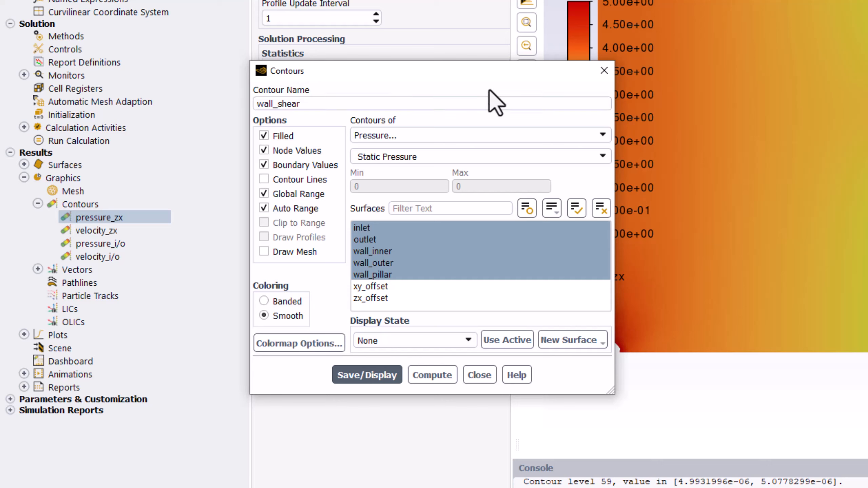
{"action": "left_click", "coordinate": [601, 135]}
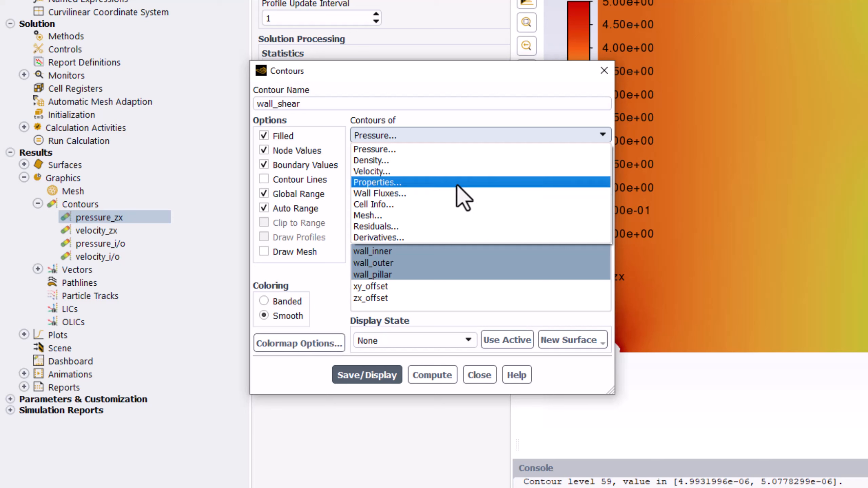
{"action": "left_click", "coordinate": [462, 194]}
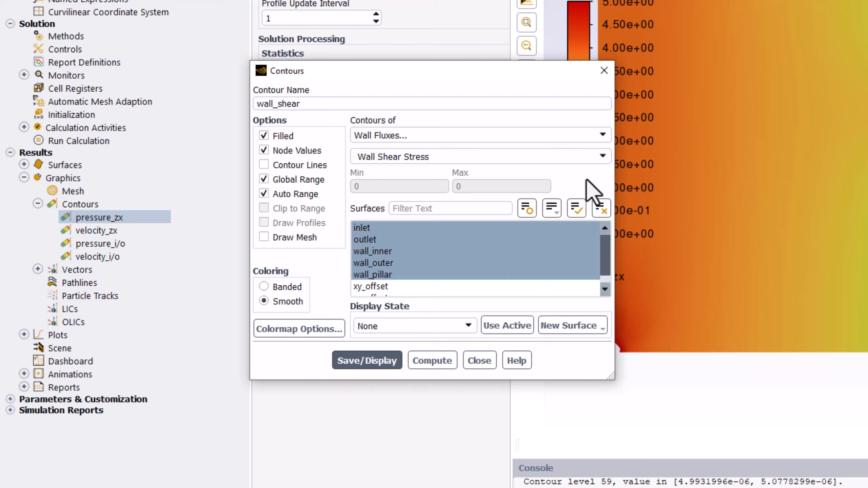
- Limit the wall_shear contour to the wall_inner surface only, save and display it, and close its settings
{"action": "left_click", "coordinate": [499, 227]}
{"action": "left_click", "coordinate": [493, 239]}
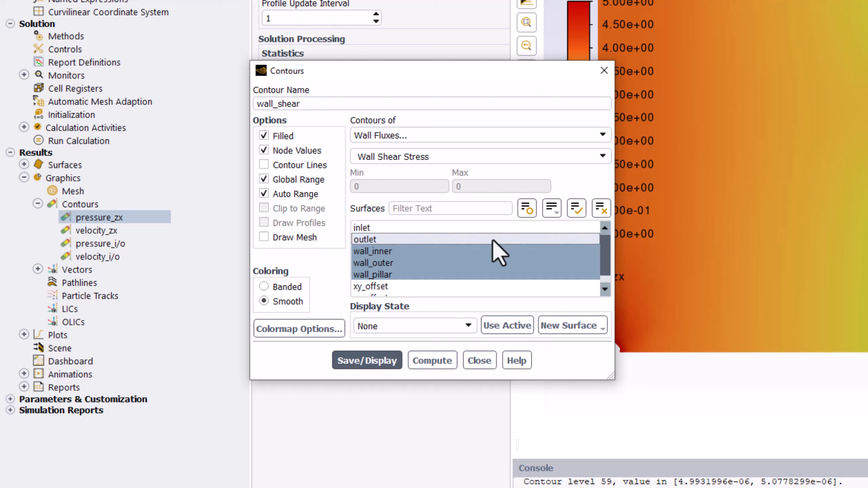
{"action": "left_click", "coordinate": [468, 265]}
{"action": "left_click", "coordinate": [456, 279]}
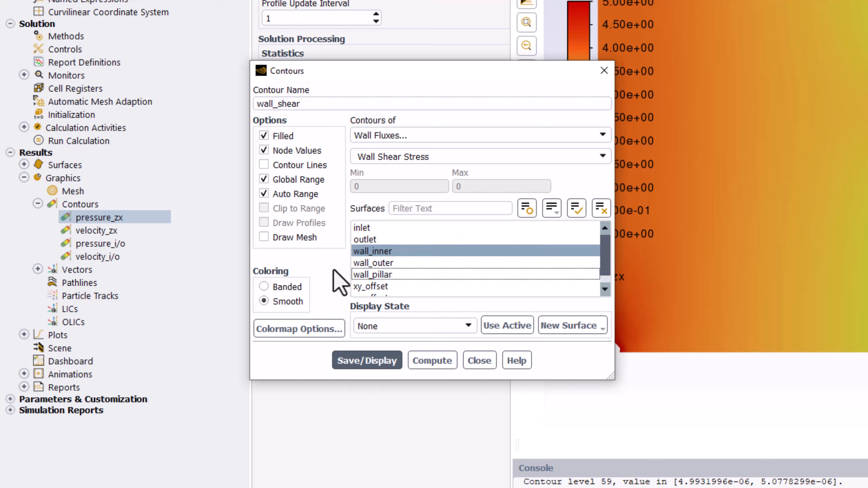
{"action": "left_click", "coordinate": [383, 362]}
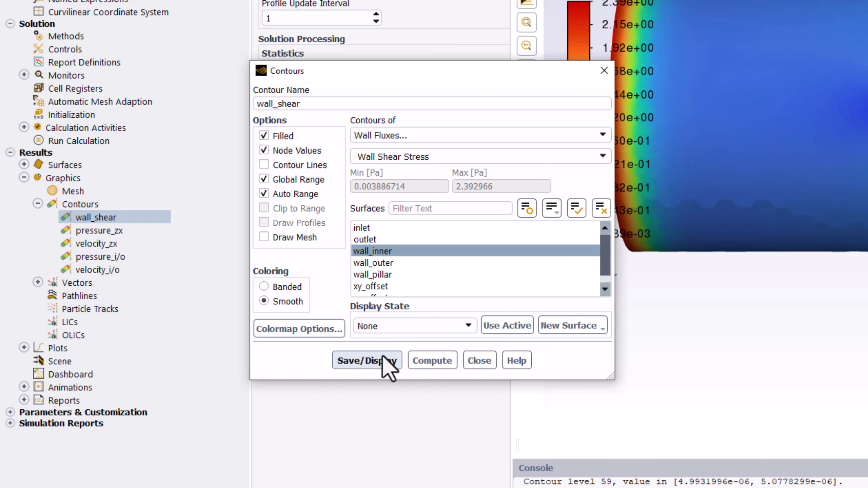
{"action": "left_click", "coordinate": [384, 356]}
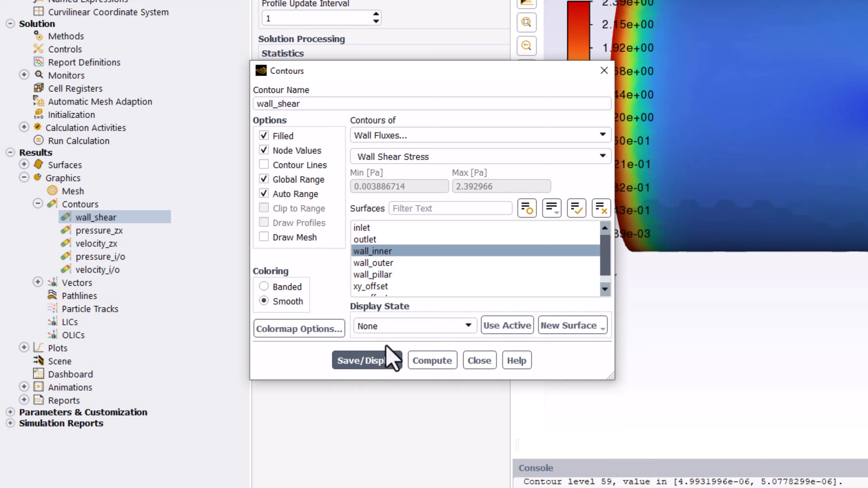
{"action": "left_click", "coordinate": [475, 361]}
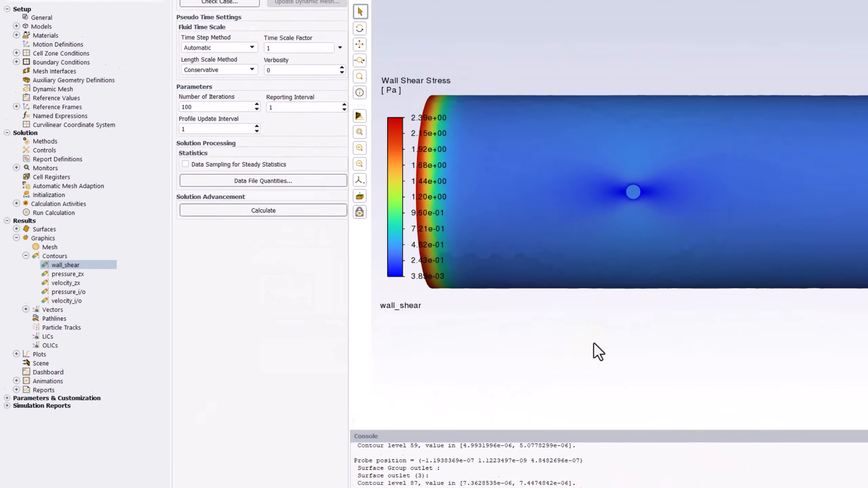
{"action": "left_click", "coordinate": [608, 334]}
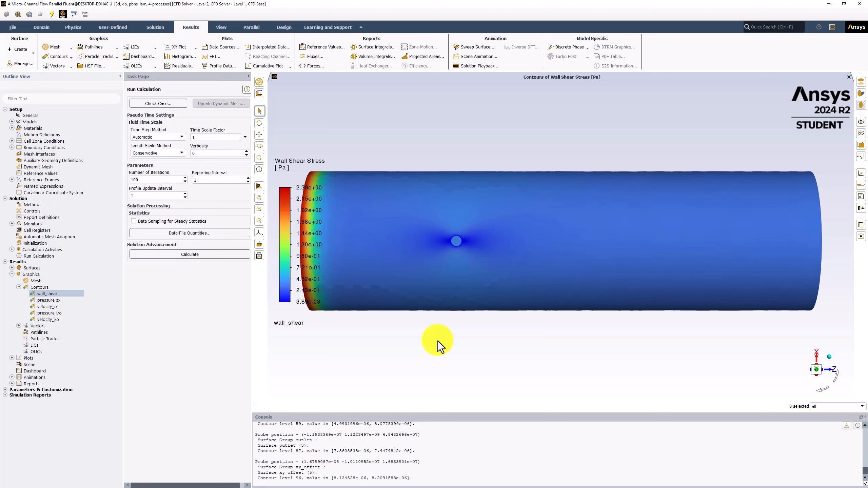
{"action": "middle_click_drag", "start_coordinate": [437, 341], "coordinate": [502, 340]}
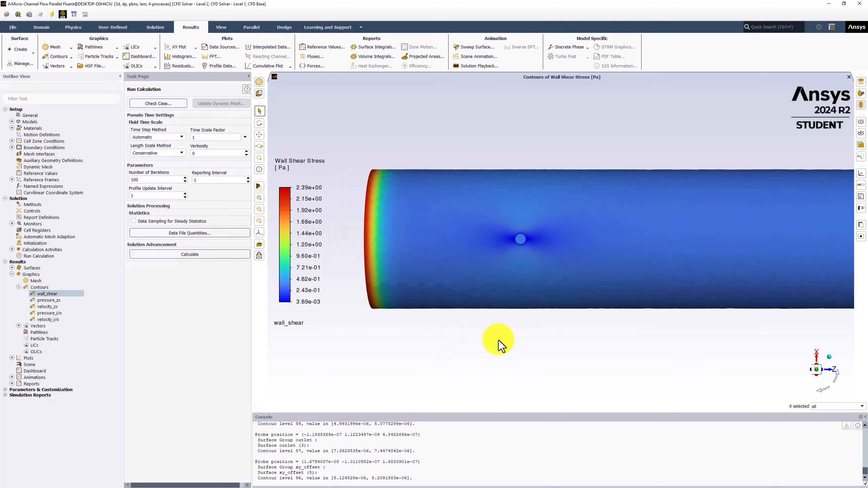